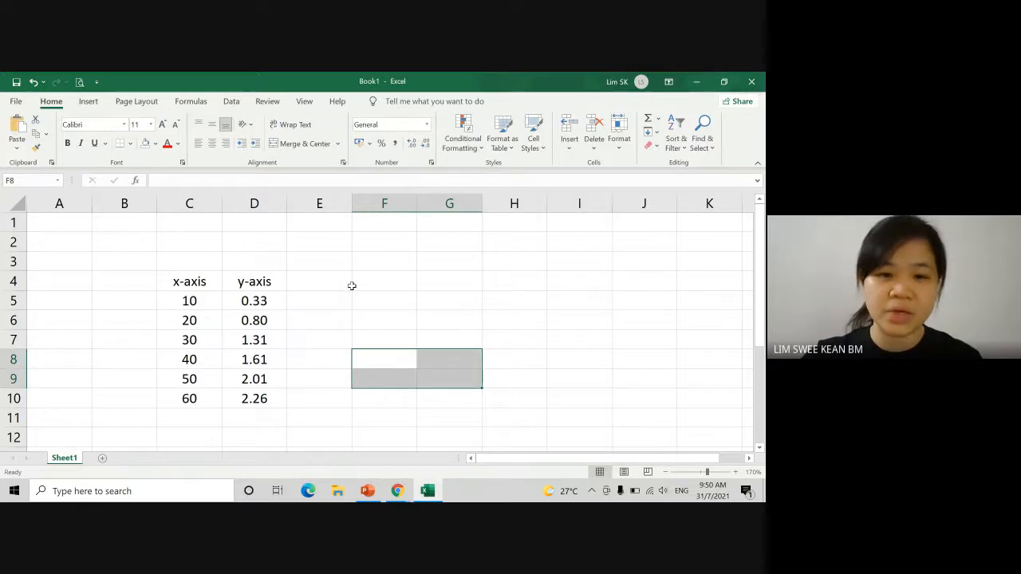
- Start a LINEST formula across the range F6:G7, with the y-axis data D5:D10 as the known y values
left_click_drag(371, 281, 438, 341)
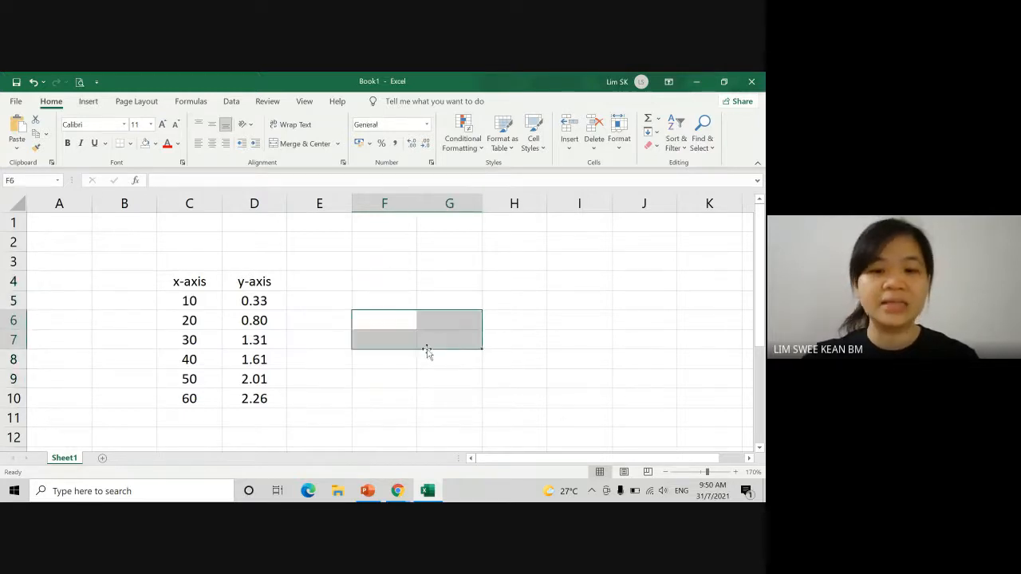
left_click(735, 471)
left_click(736, 471)
left_click(735, 471)
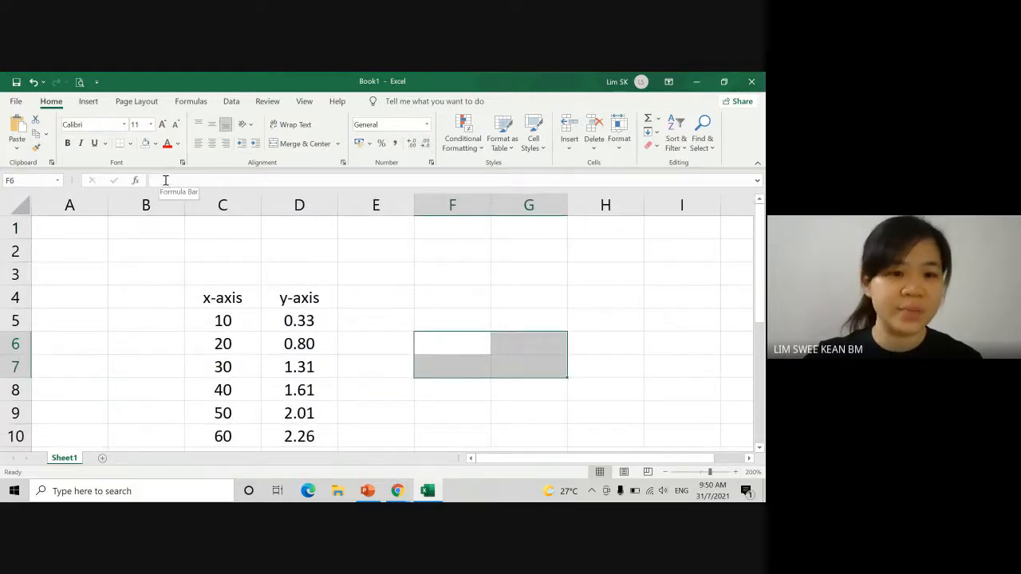
left_click(166, 180)
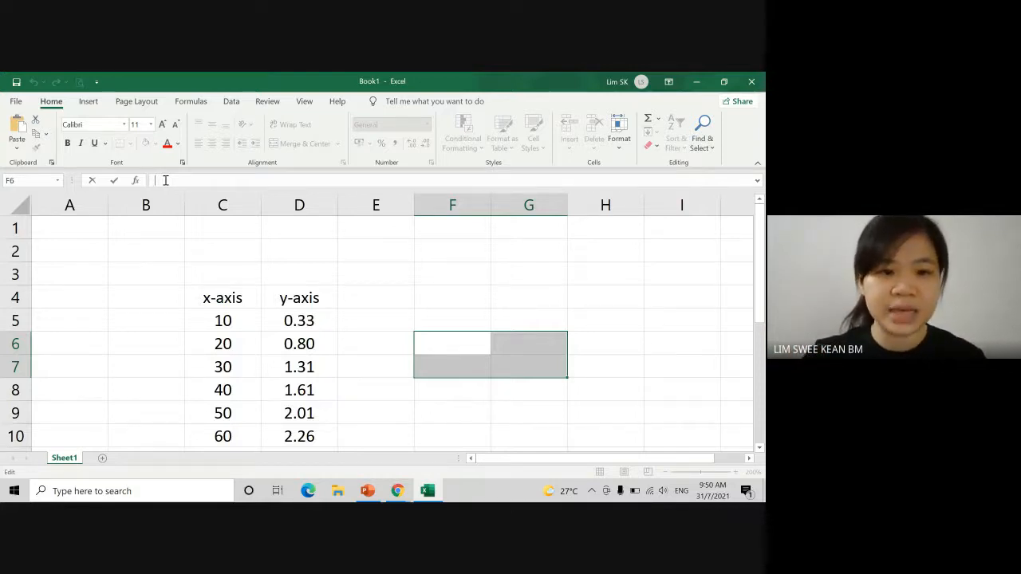
type("=")
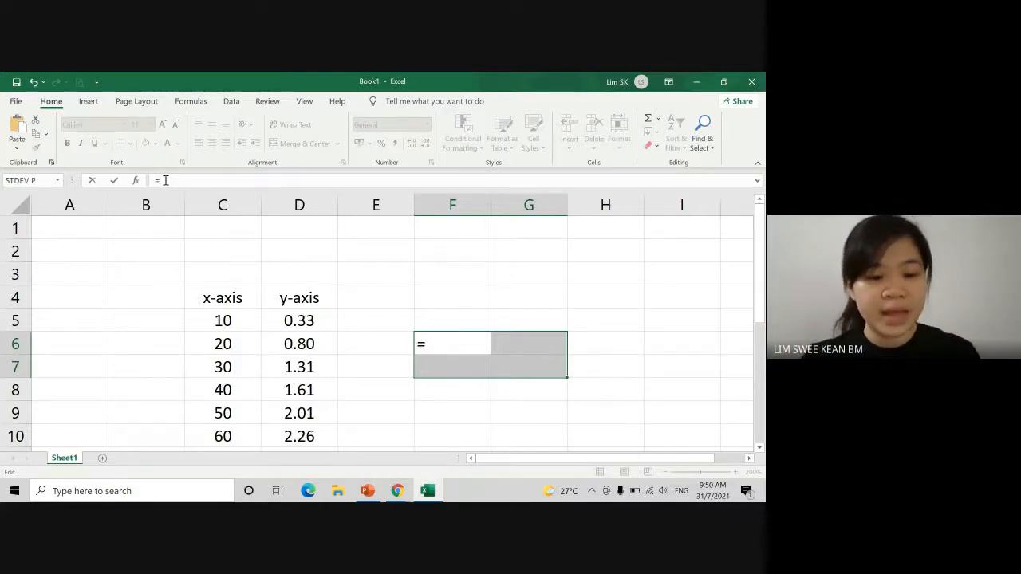
type("LINEST")
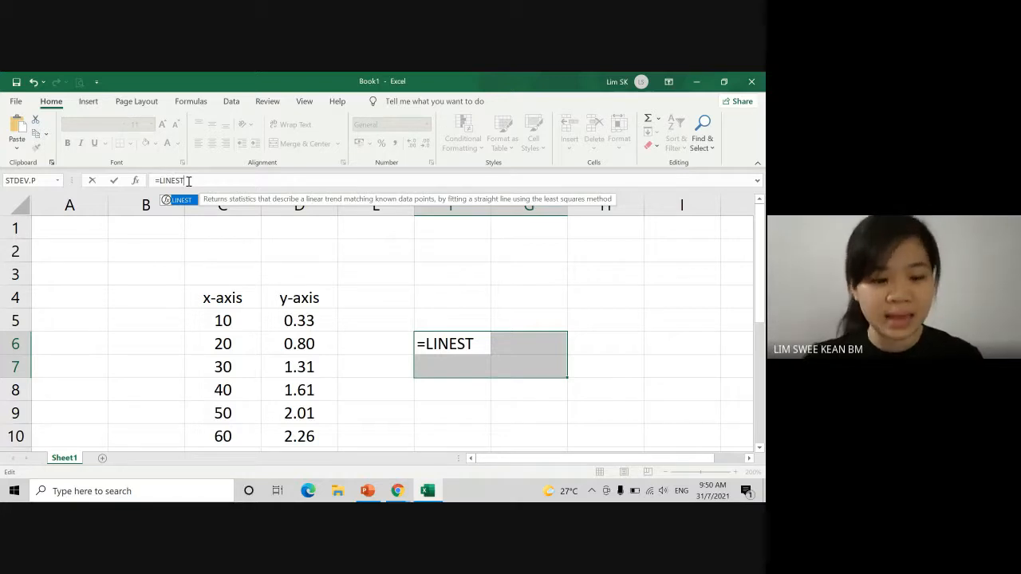
type("(")
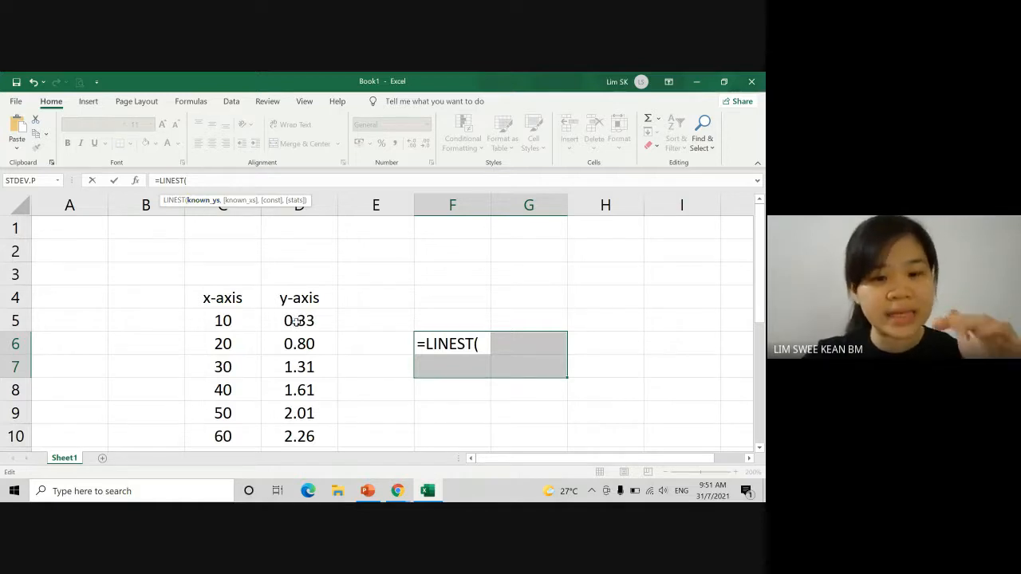
left_click_drag(296, 320, 314, 435)
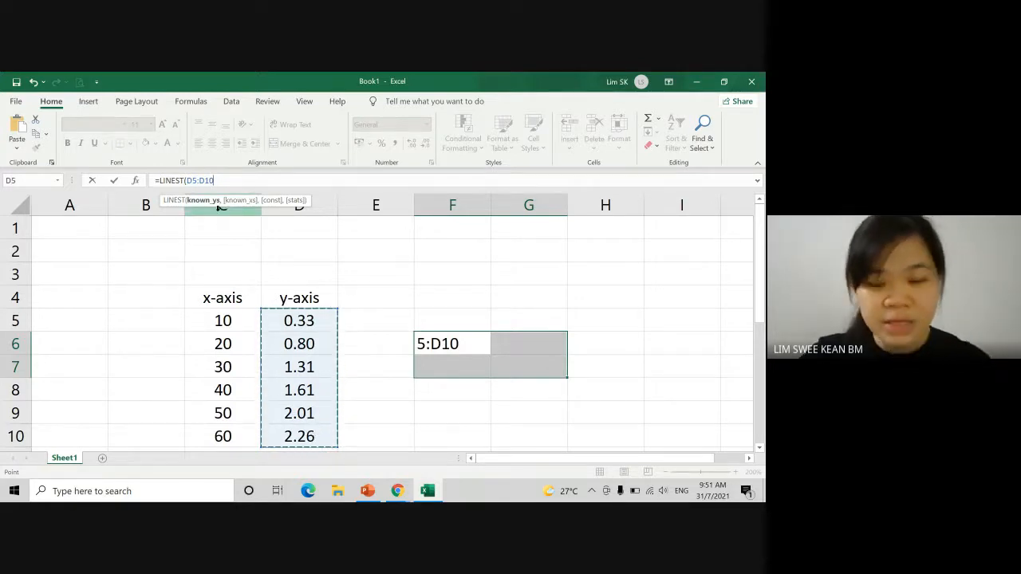
- Complete the LINEST formula with C5:C10 as known x values, const 1 and stats 1, and enter it as an array formula
type(",")
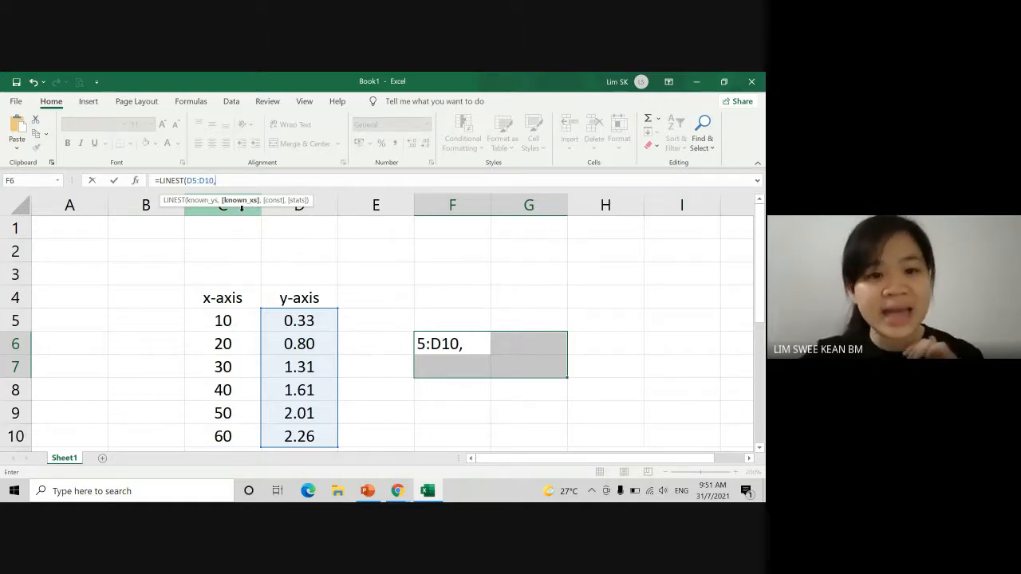
left_click_drag(229, 315, 228, 429)
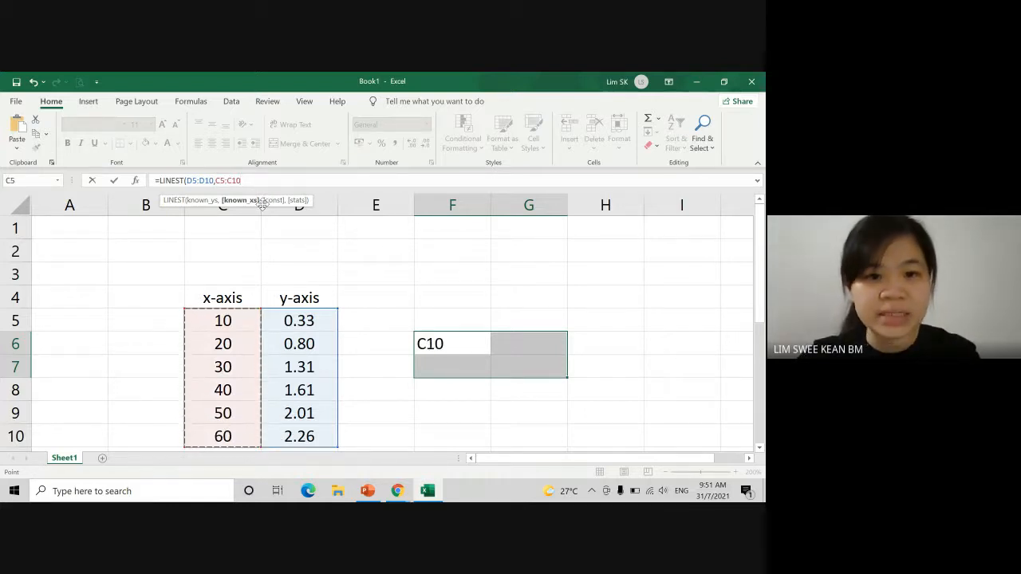
type(",1")
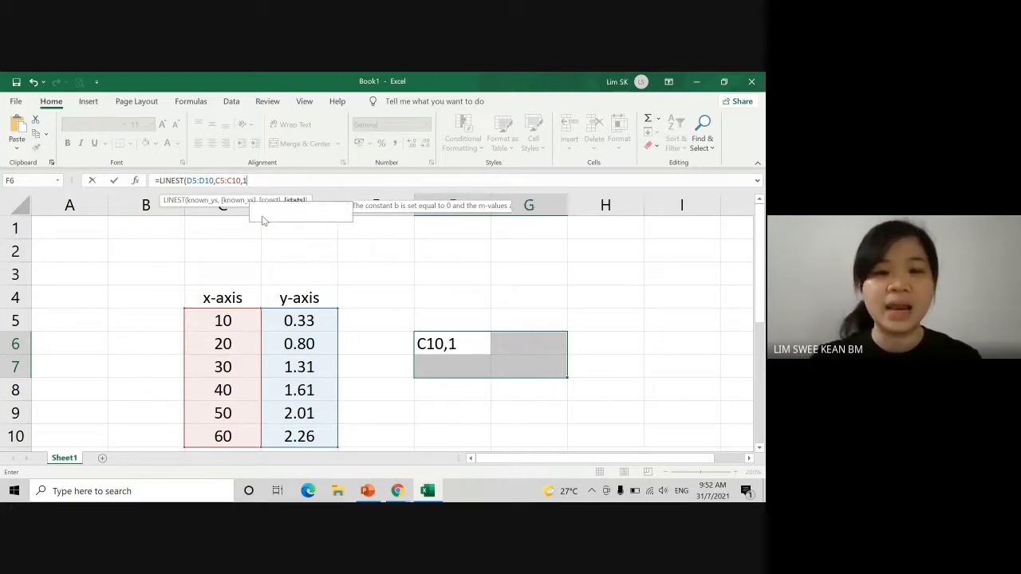
type(",")
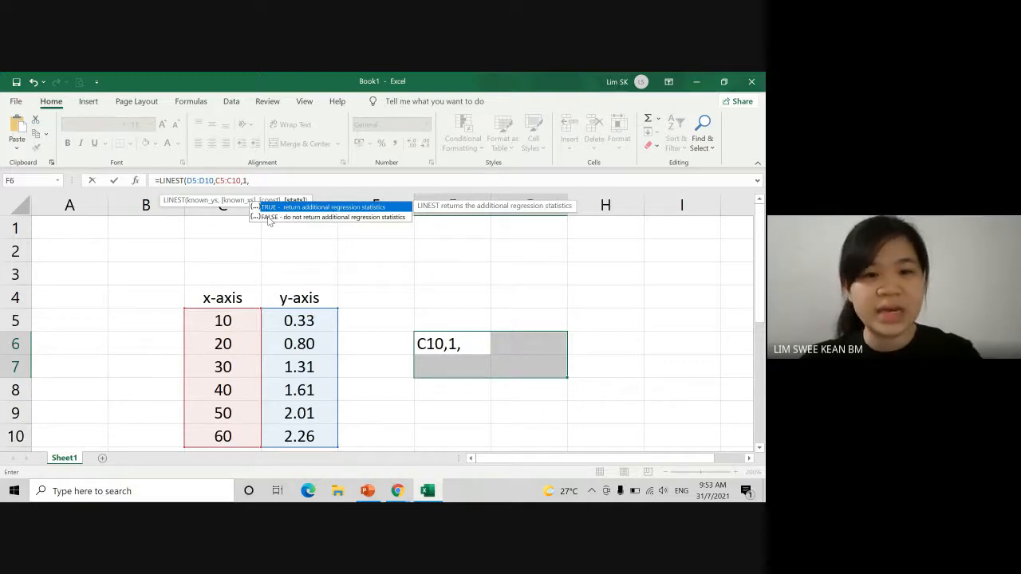
type("1")
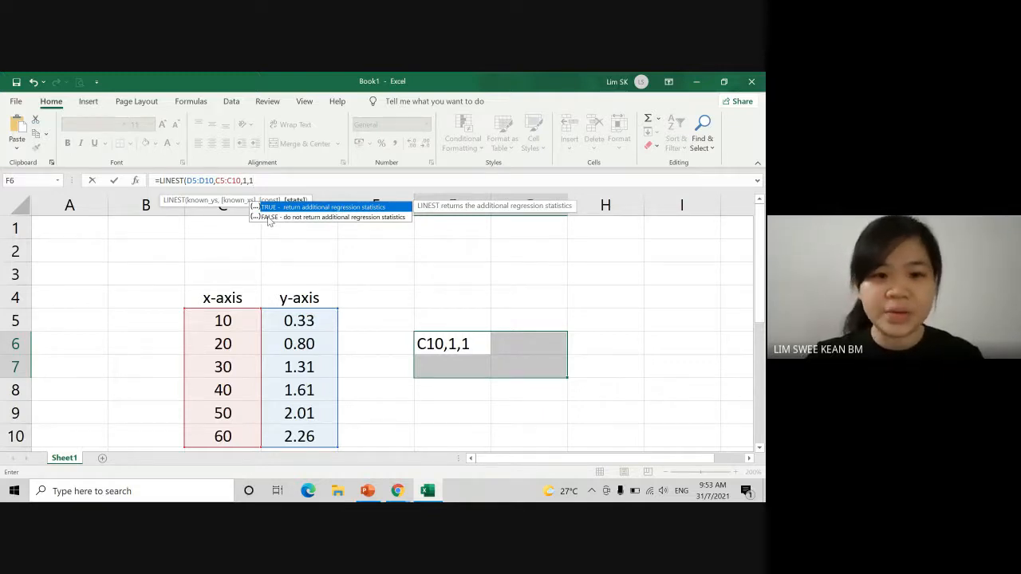
type(")")
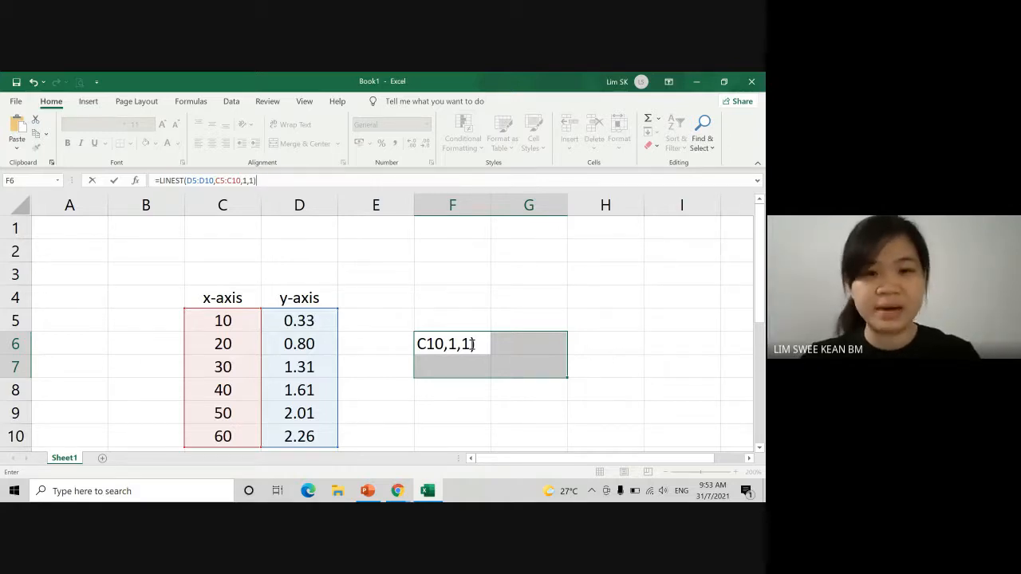
key("ctrl+shift+Return")
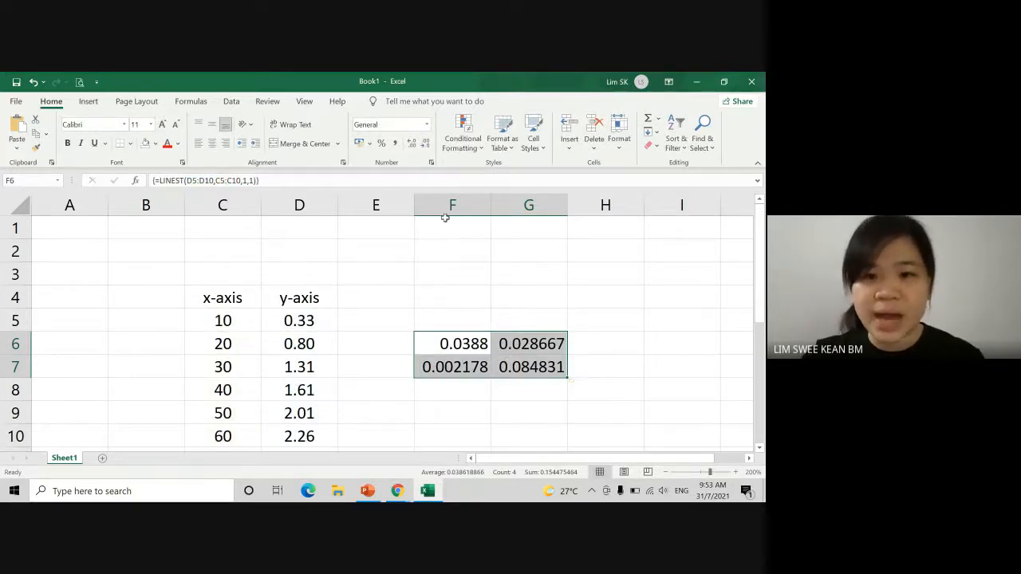
- Reduce the LINEST results in F6:G7 to three decimal places
left_click(427, 144)
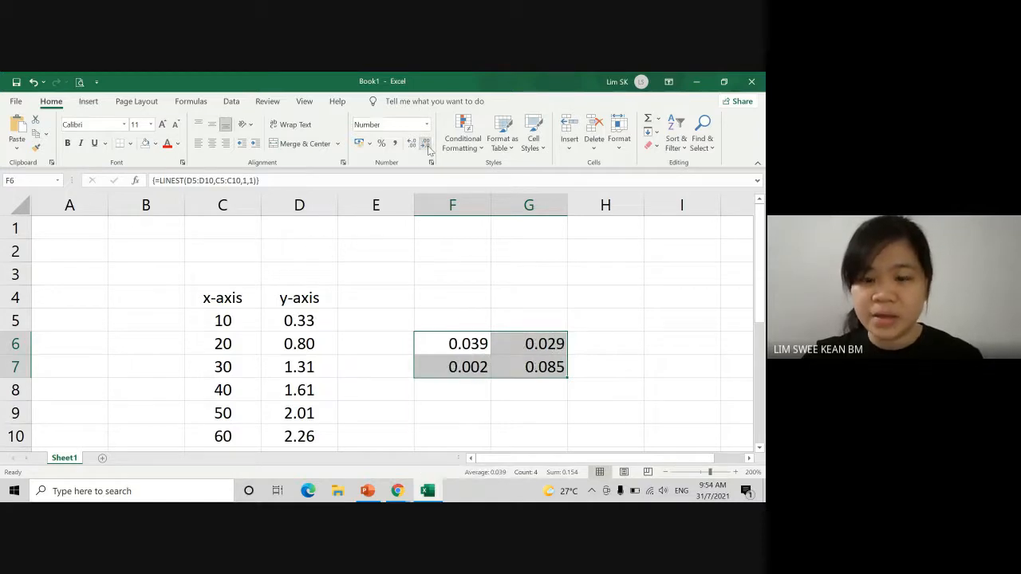
left_click(524, 320)
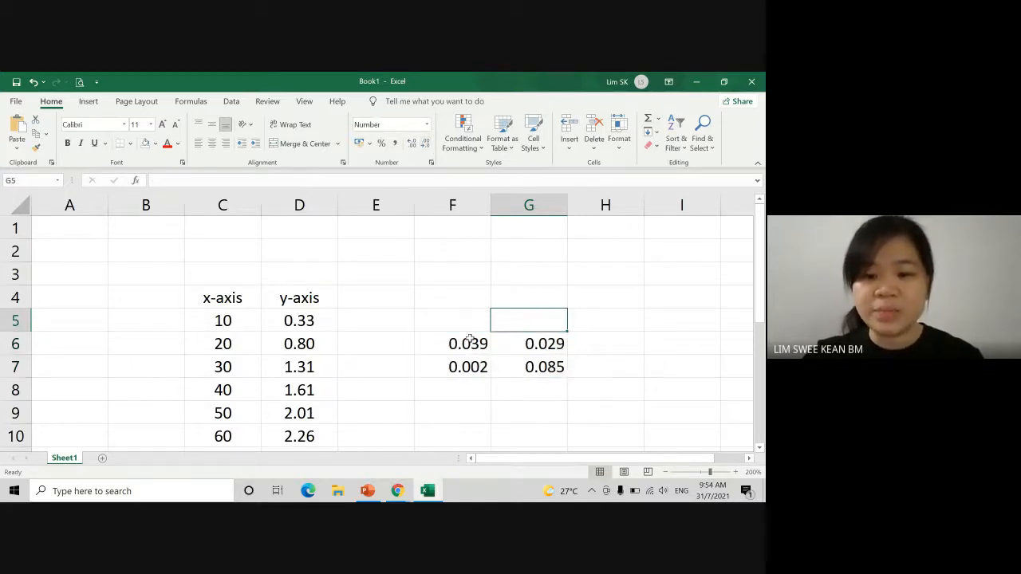
- Examine each of the four regression results in F6:G7 and the LINEST array formula behind them
left_click(470, 340)
left_click(515, 340)
left_click(460, 365)
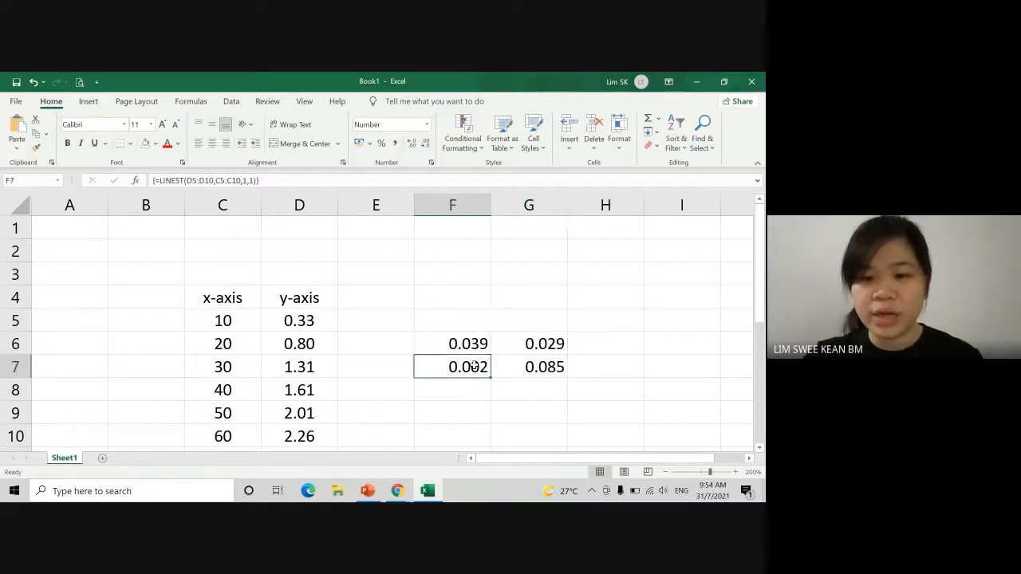
left_click(507, 365)
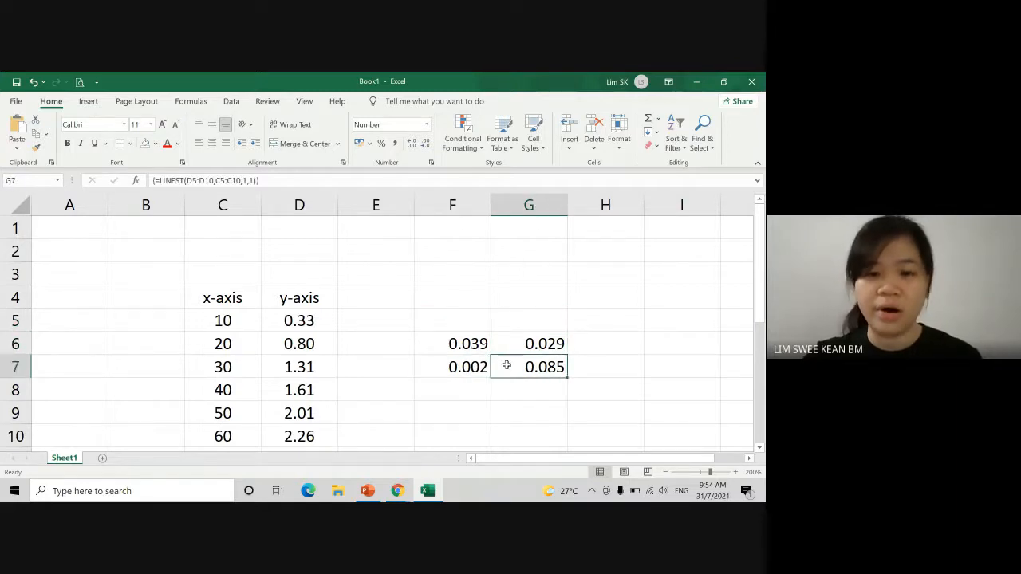
left_click(456, 339)
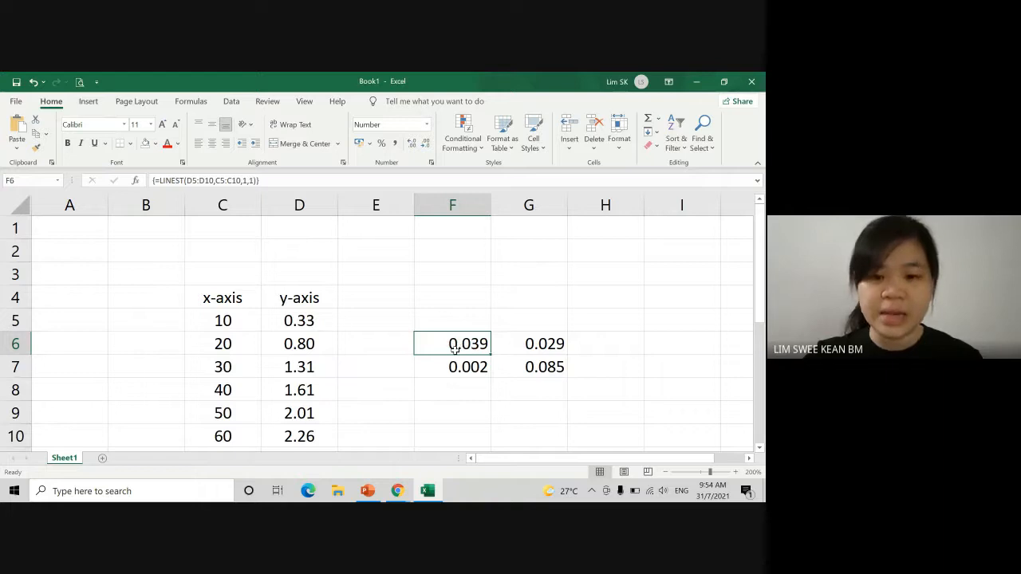
left_click(474, 365)
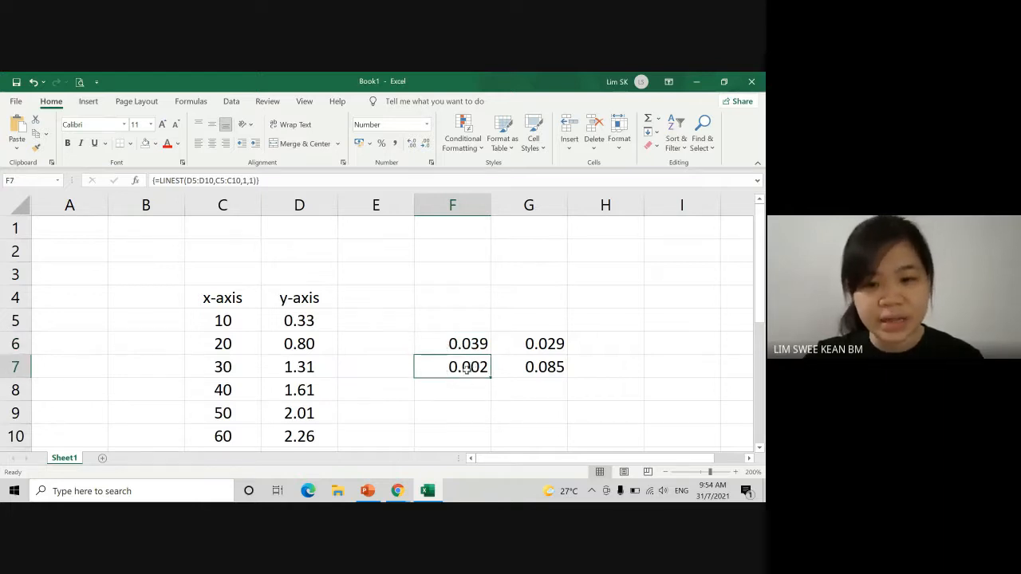
left_click(537, 345)
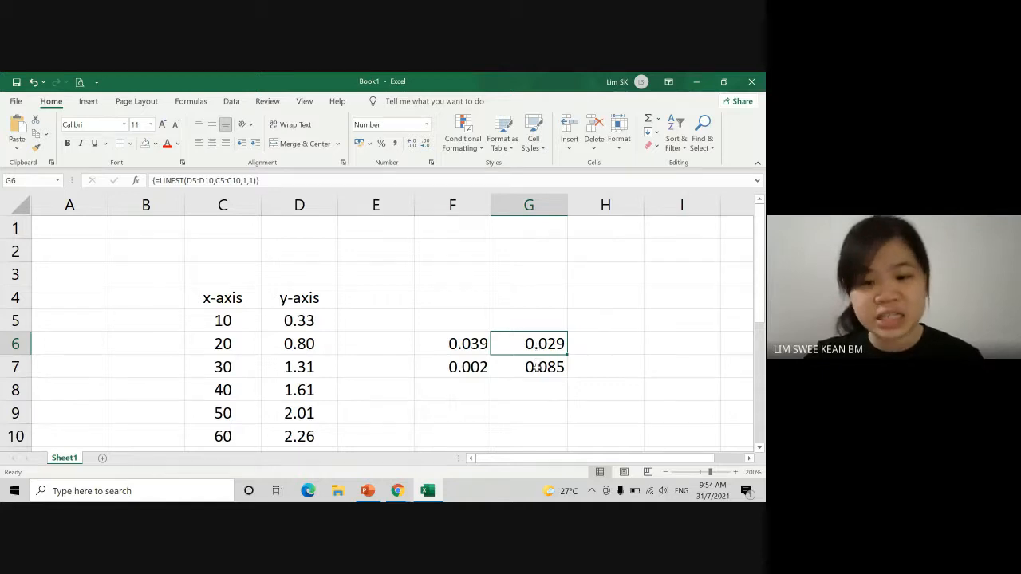
left_click(537, 367)
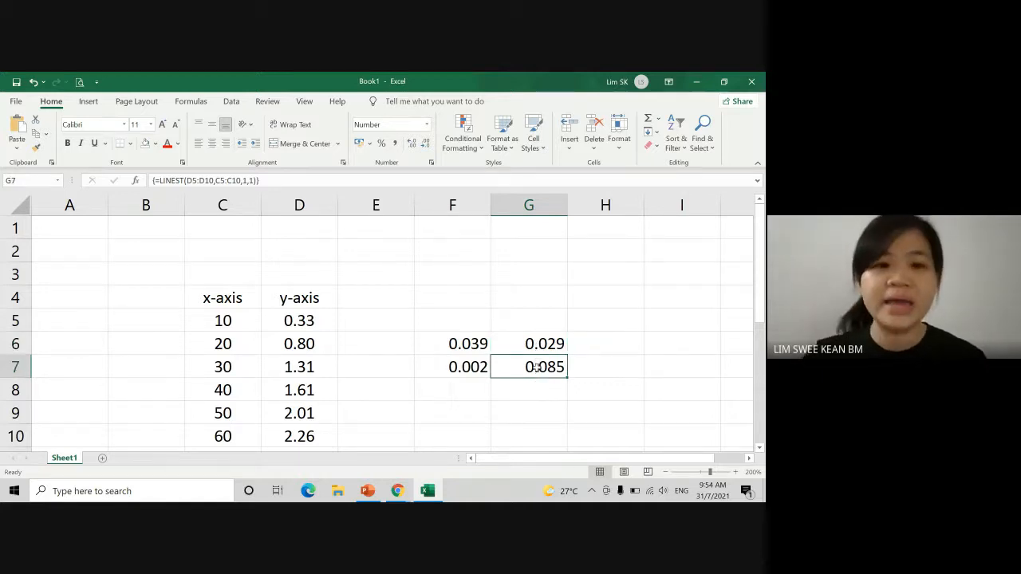
left_click_drag(538, 368, 484, 353)
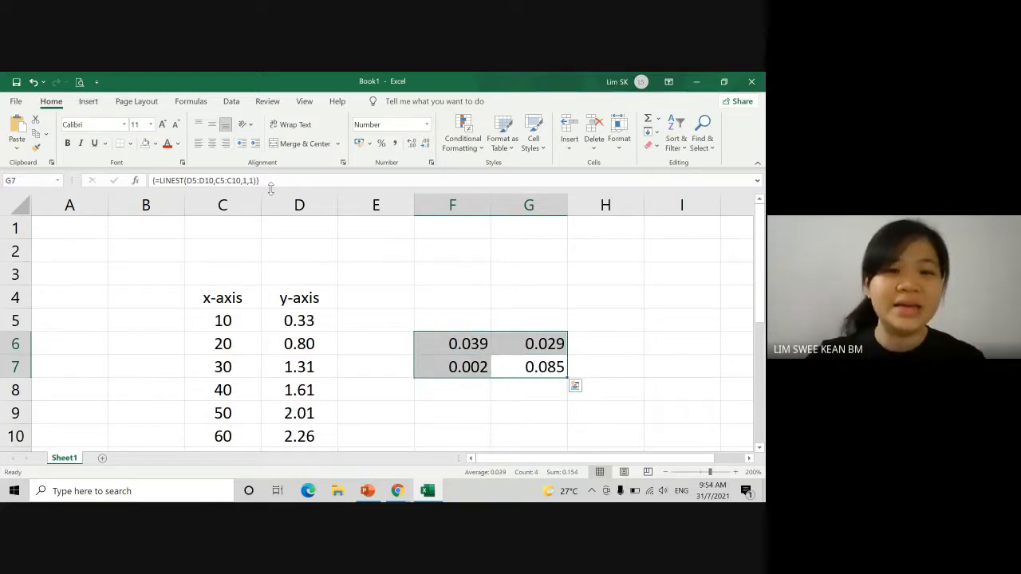
left_click_drag(265, 180, 155, 180)
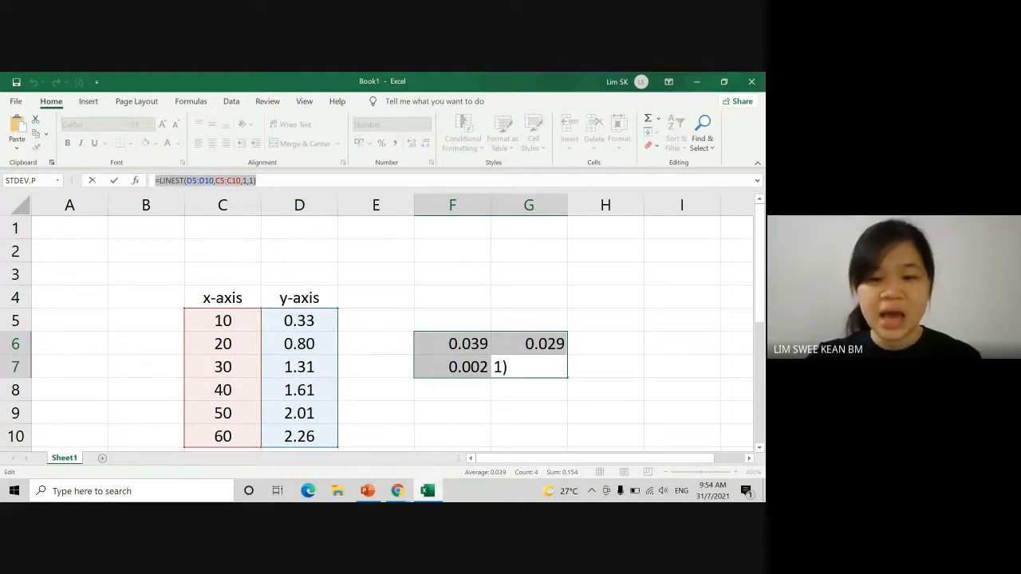
- Switch to the PowerPoint presentation, run the slide show from the Step 7 slide and advance to the Last Step slide
left_click(367, 491)
scroll(38, 393, "down", 1)
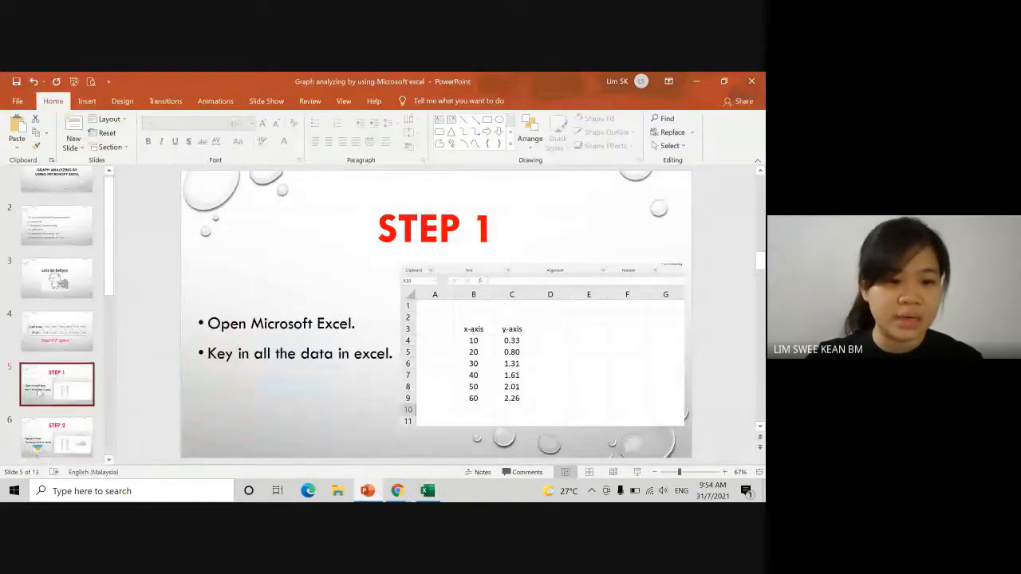
scroll(38, 392, "down", 8)
left_click(77, 347)
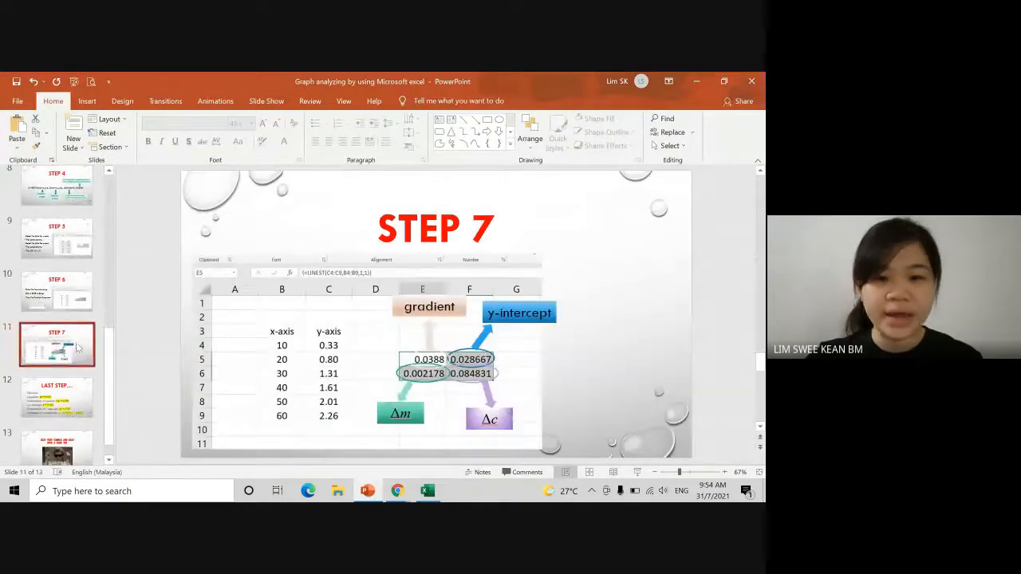
left_click(641, 472)
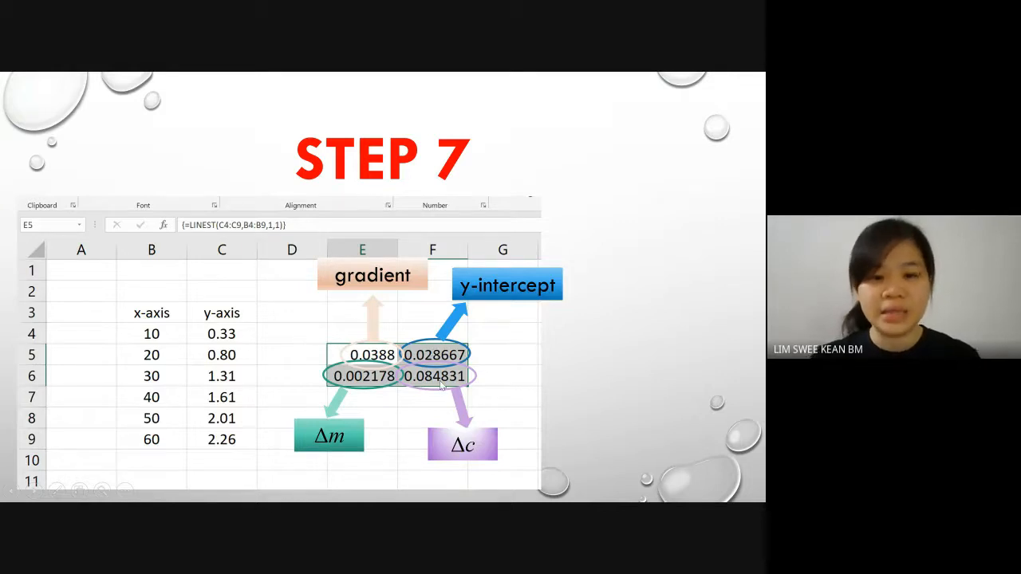
key("Right")
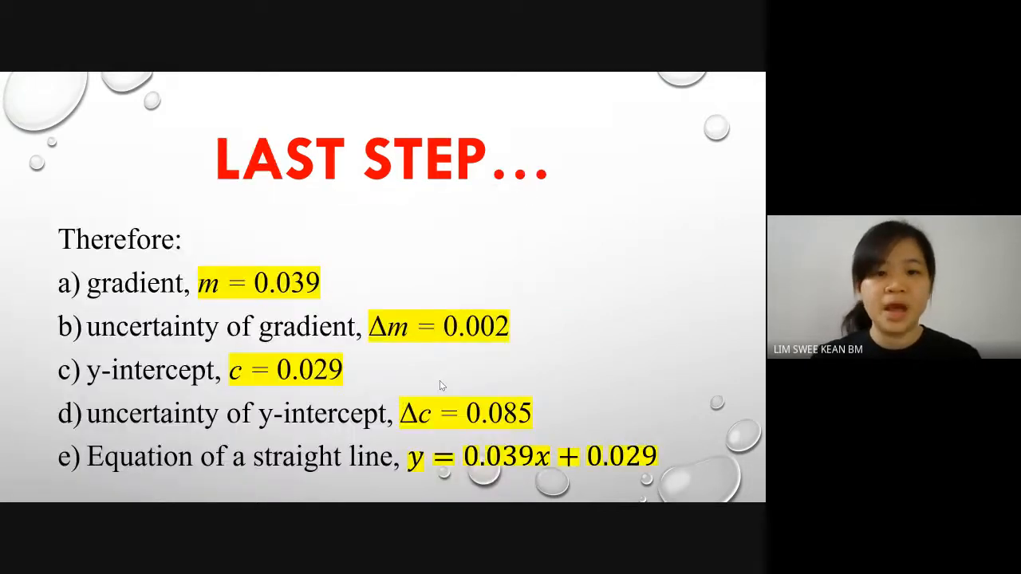